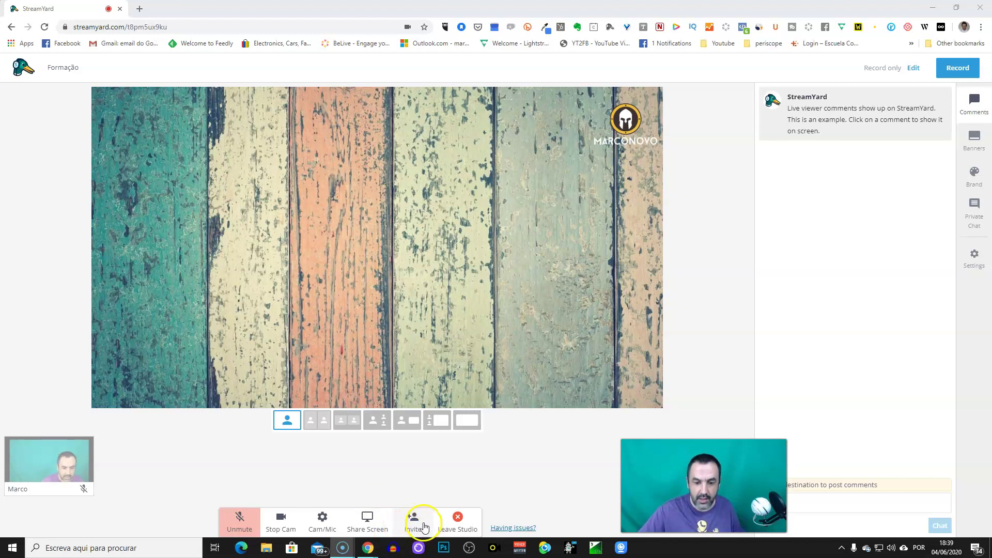
Copy the studio's guest invite link to the clipboard and close the invite dialog.
{"action": "left_click", "coordinate": [414, 521]}
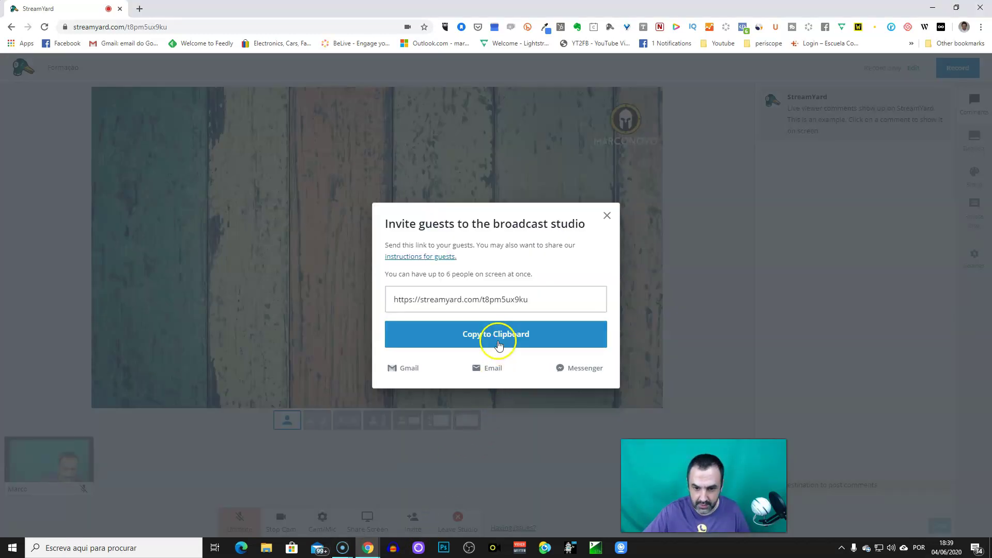
{"action": "left_click", "coordinate": [498, 336]}
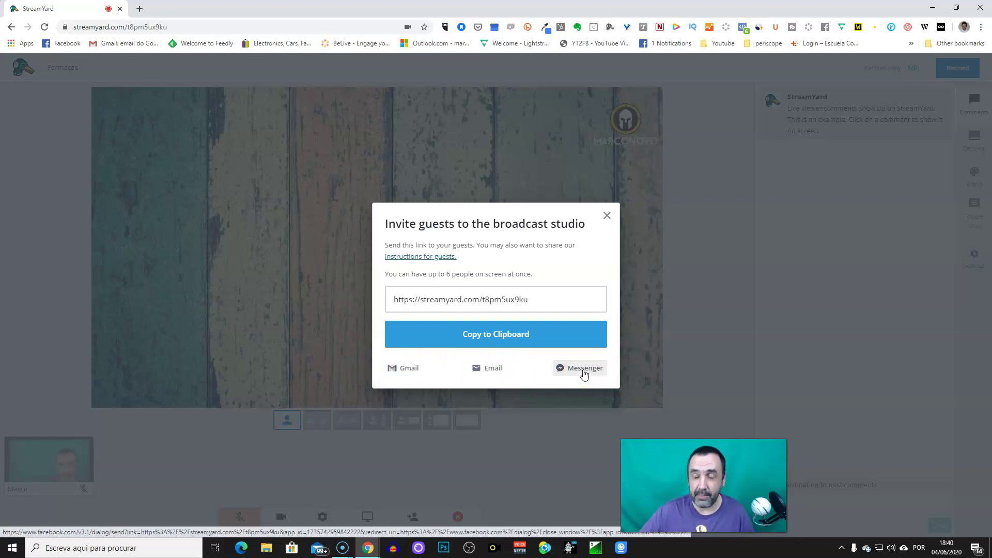
{"action": "left_click", "coordinate": [607, 216]}
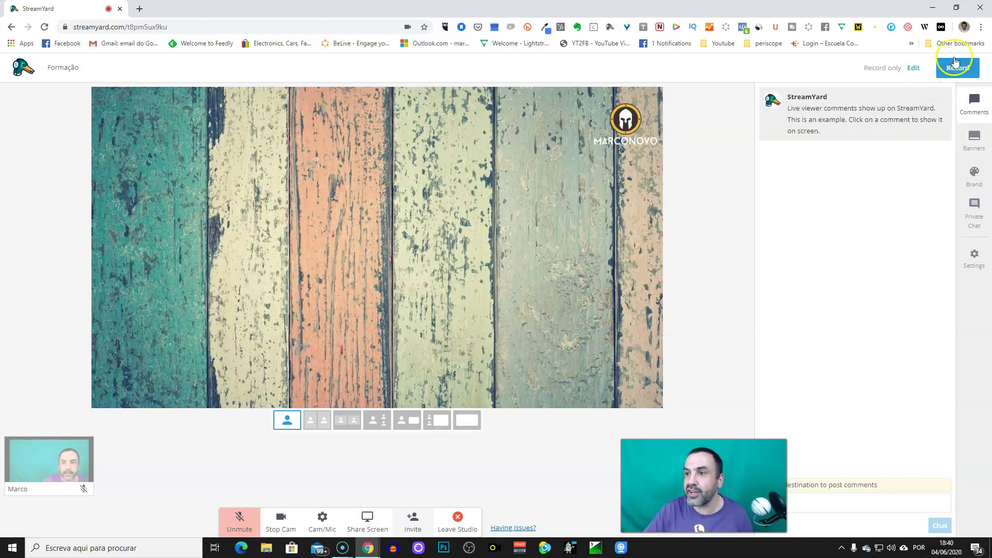
Open a new Chrome incognito window and load the pasted guest invite link.
{"action": "left_click", "coordinate": [981, 28]}
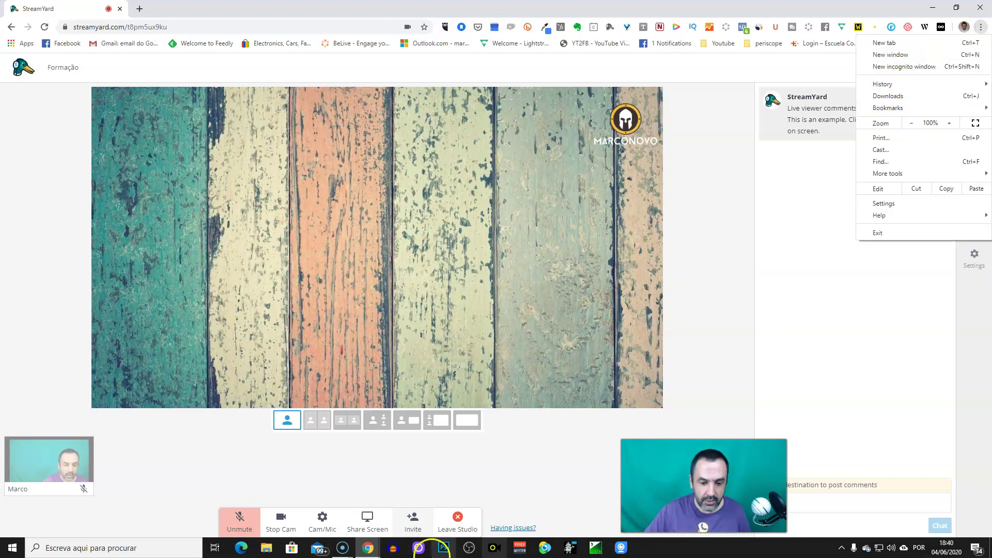
{"action": "left_click", "coordinate": [368, 549]}
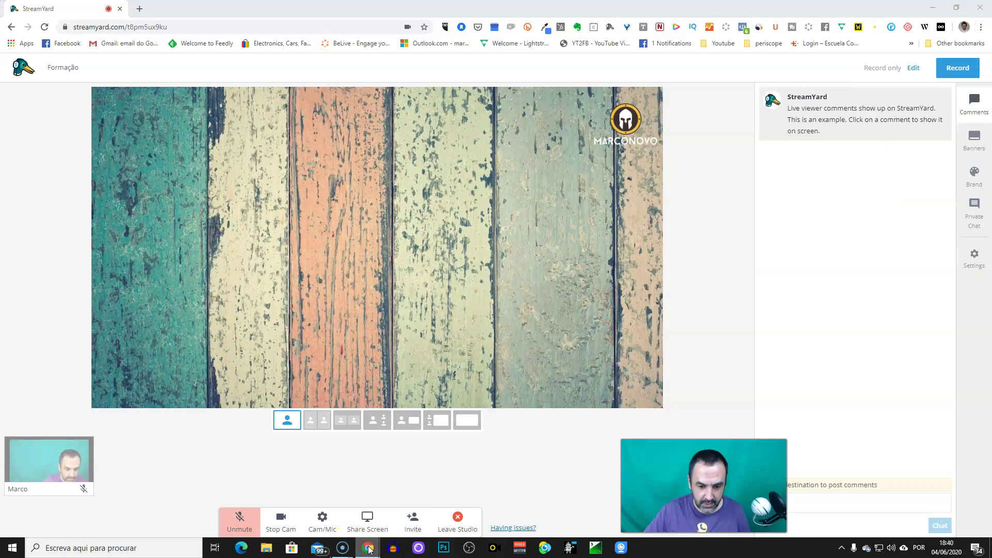
{"action": "right_click", "coordinate": [369, 548]}
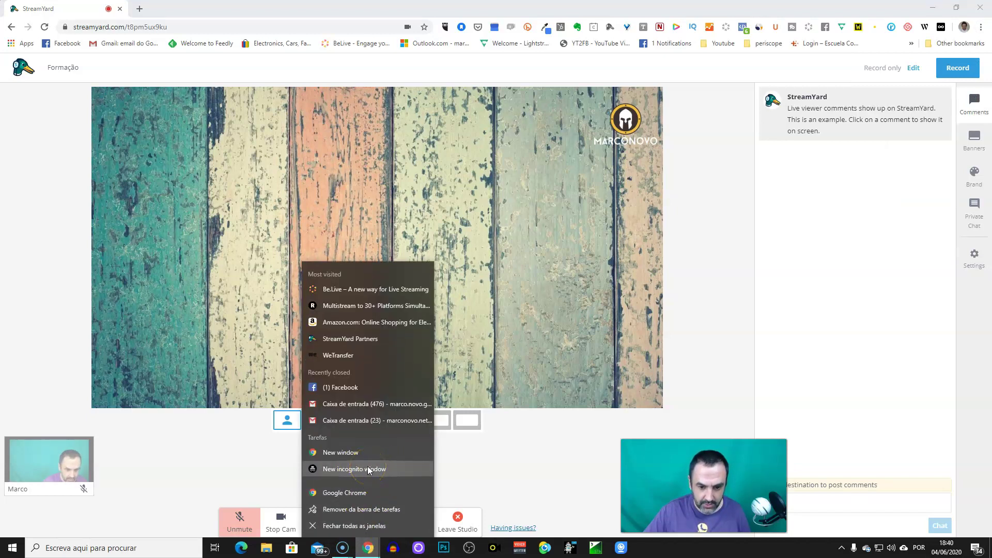
{"action": "left_click", "coordinate": [981, 27]}
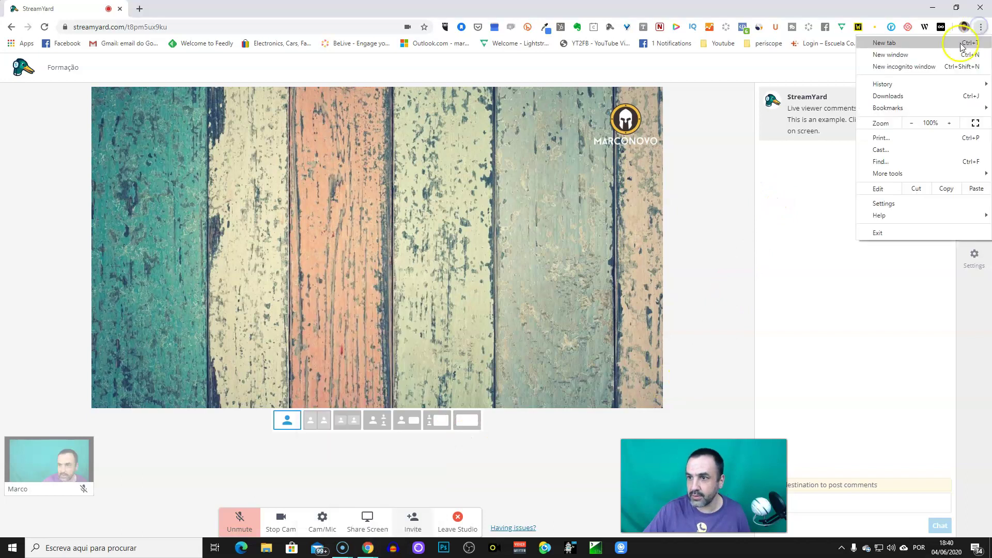
{"action": "left_click", "coordinate": [927, 67]}
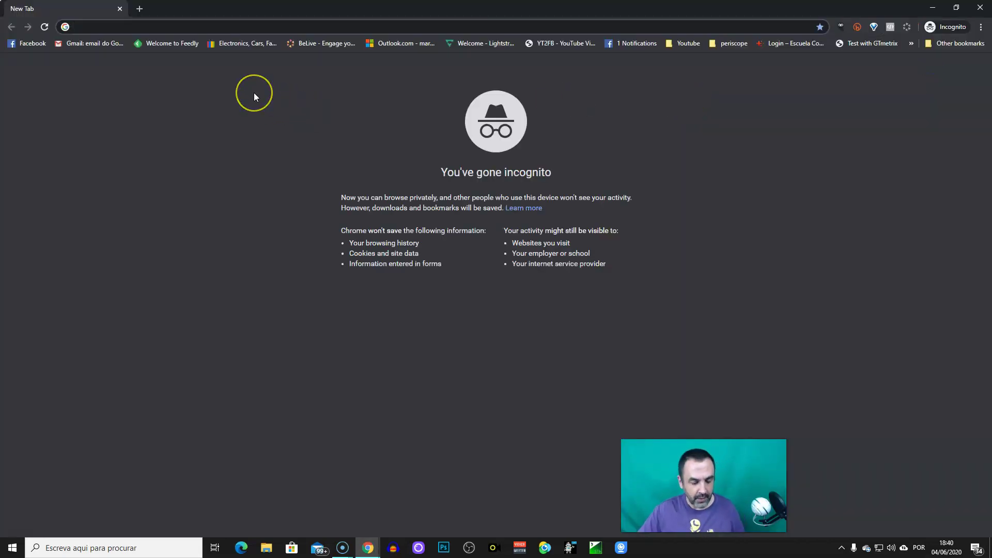
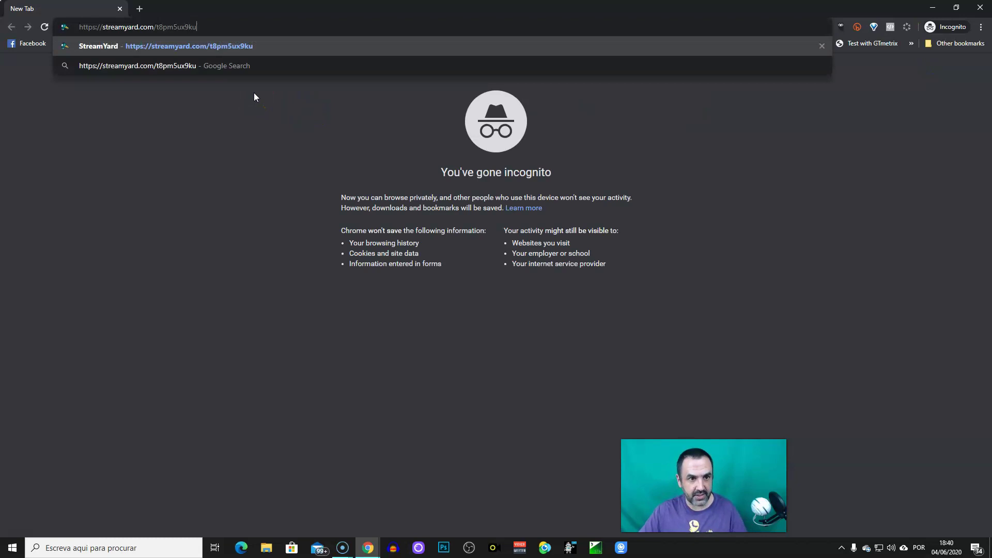
{"action": "key", "text": "Return"}
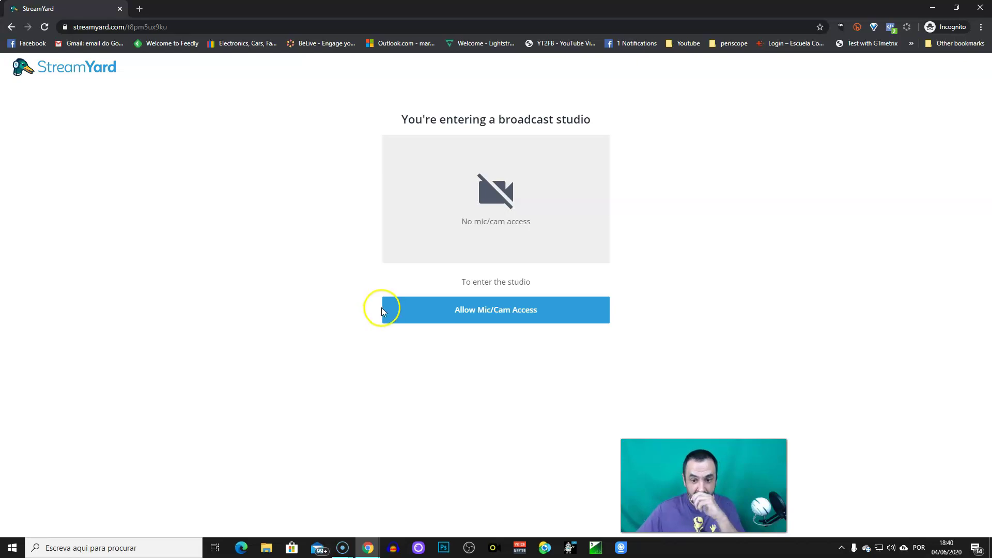
Grant StreamYard microphone and camera access through Chrome's permission prompt.
{"action": "left_click", "coordinate": [462, 311]}
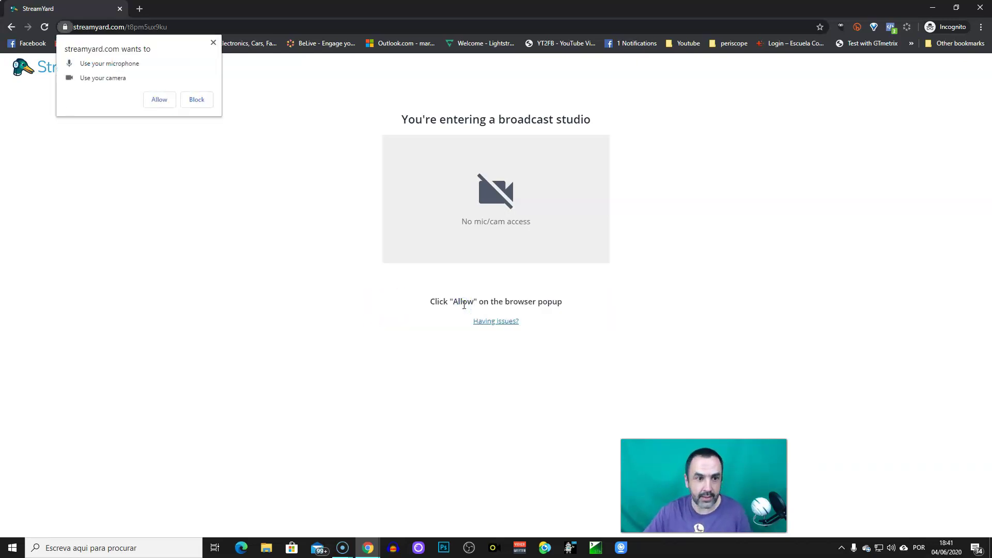
{"action": "left_click", "coordinate": [158, 99]}
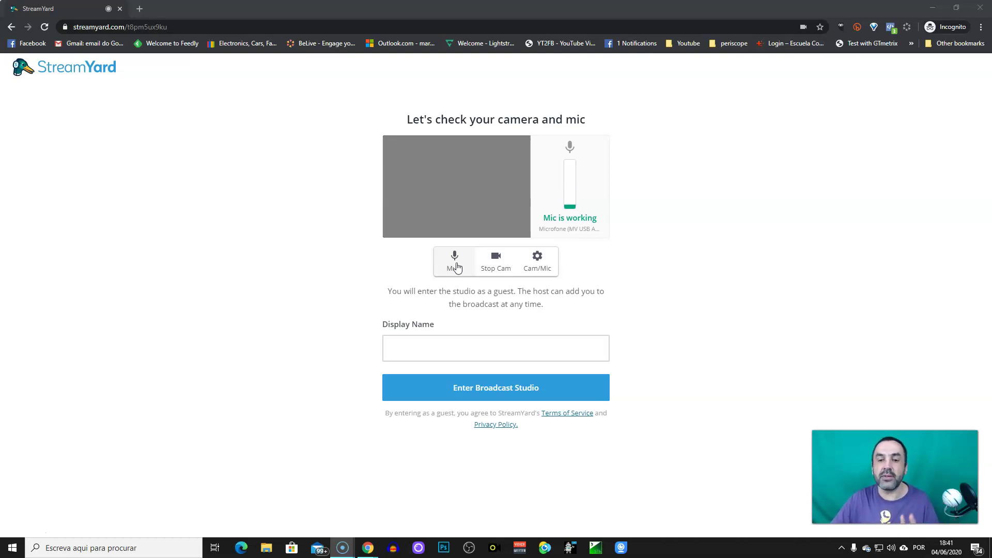
Mute the microphone after a quick unmute test, and switch the camera off.
{"action": "left_click", "coordinate": [456, 265]}
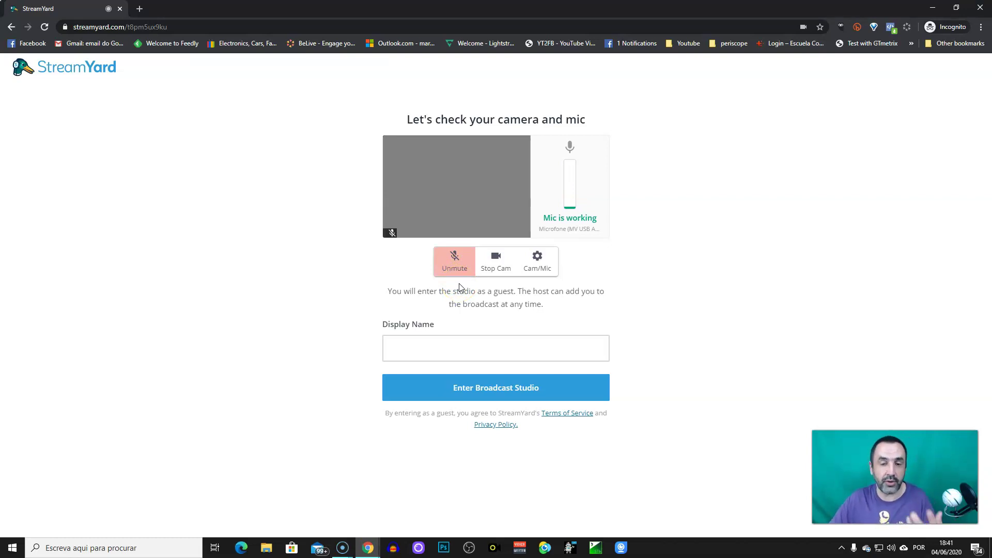
{"action": "left_click", "coordinate": [454, 273]}
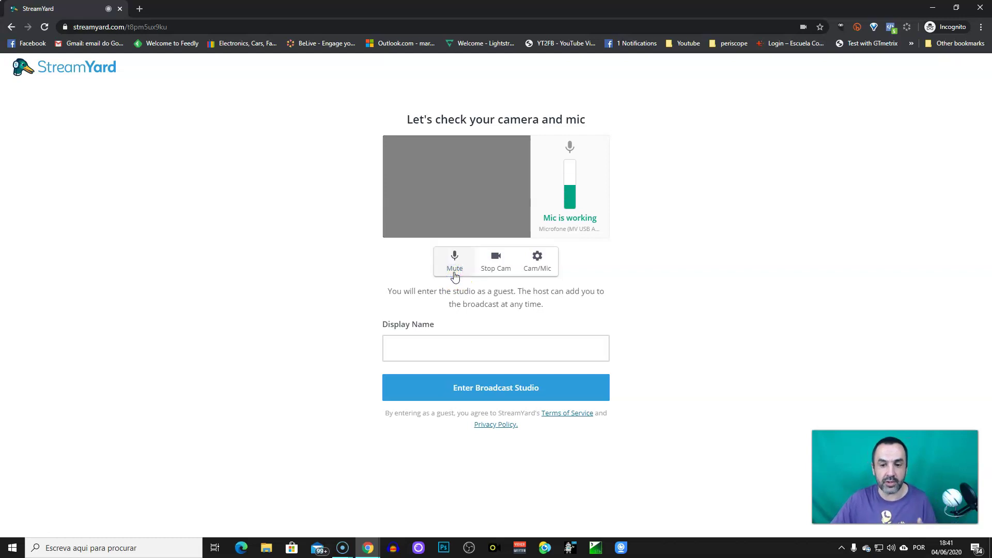
{"action": "left_click", "coordinate": [454, 274]}
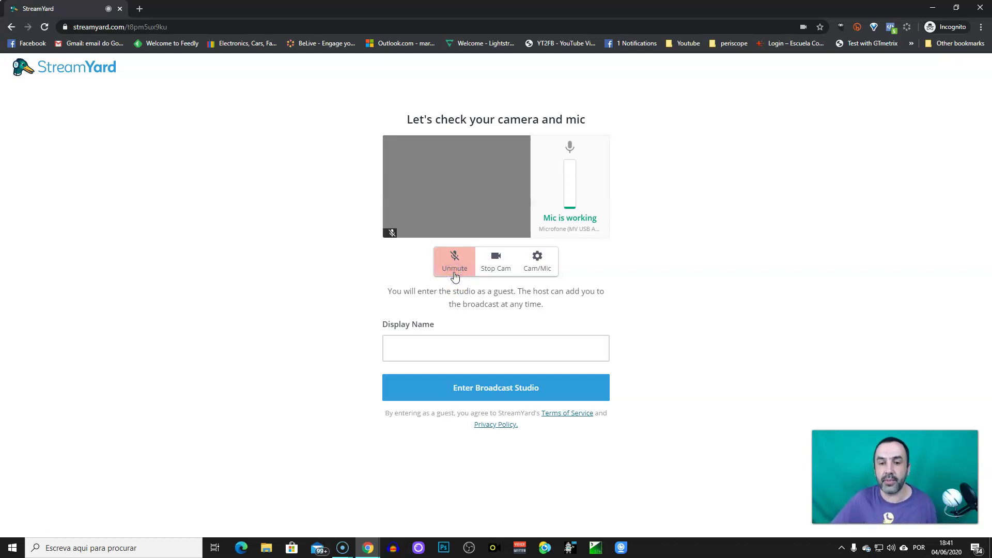
{"action": "left_click", "coordinate": [497, 266]}
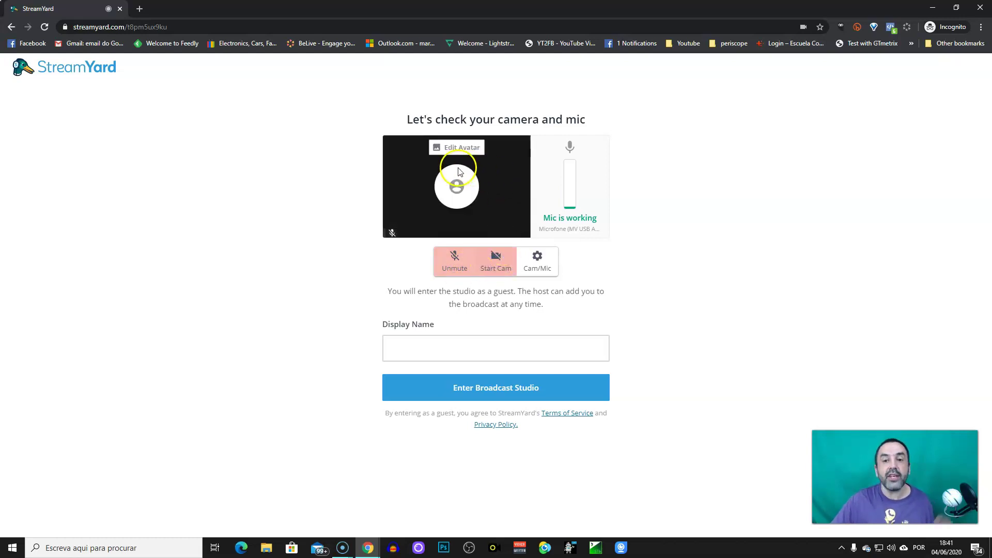
{"action": "left_click", "coordinate": [469, 206]}
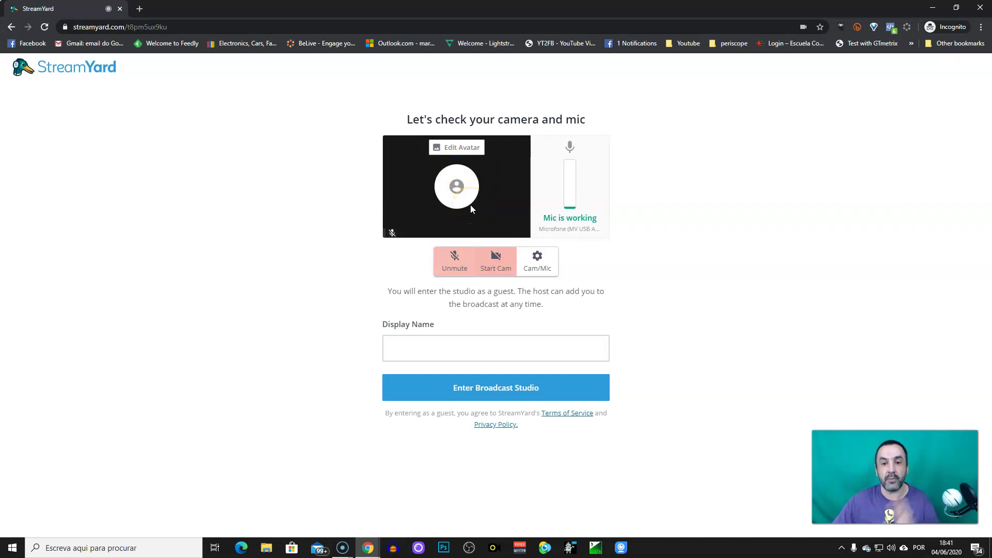
Upload 'Dimensões personalizadas 400x400 px.png' as the guest avatar, keeping the default crop.
{"action": "left_click", "coordinate": [462, 149]}
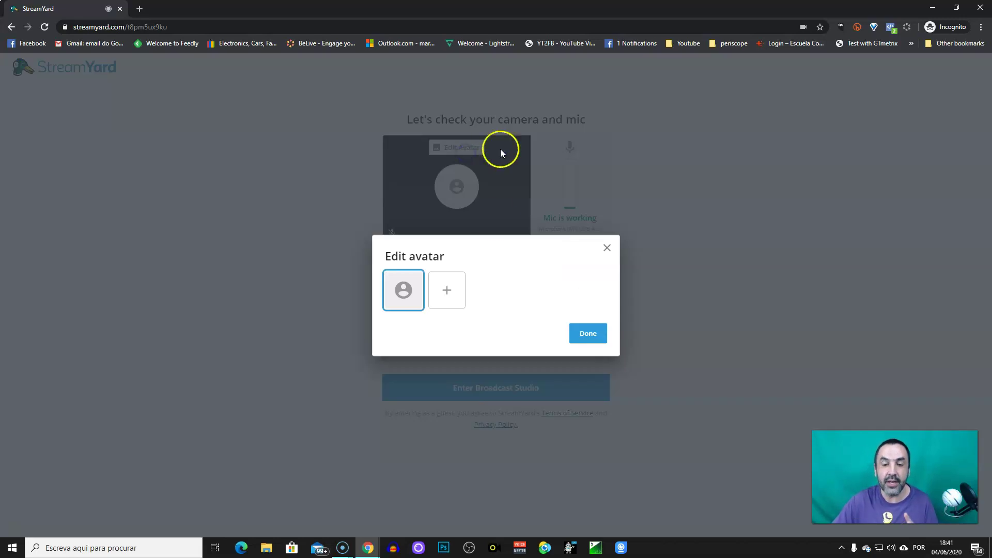
{"action": "left_click", "coordinate": [447, 299]}
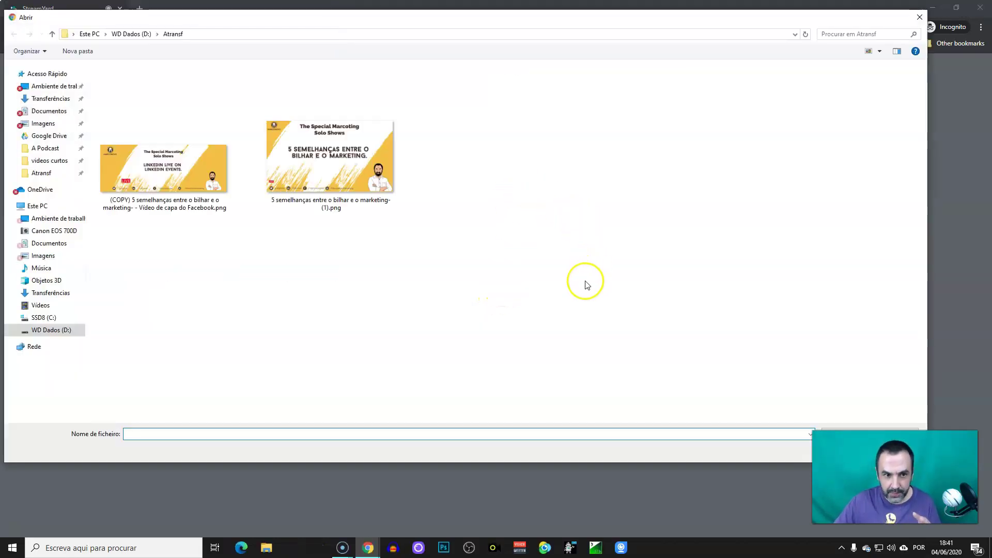
{"action": "scroll", "coordinate": [622, 314], "scroll_direction": "down", "scroll_amount": 5}
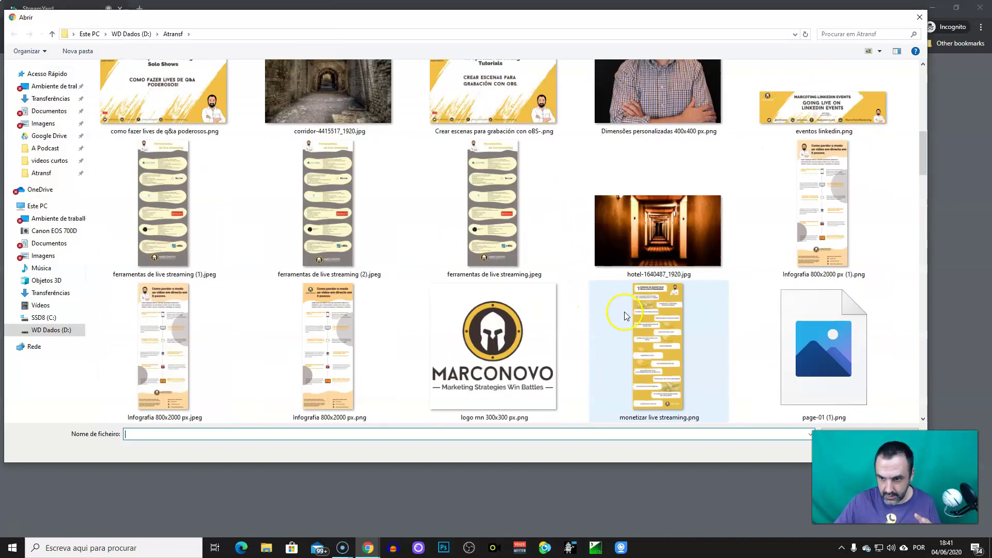
{"action": "left_click", "coordinate": [675, 78]}
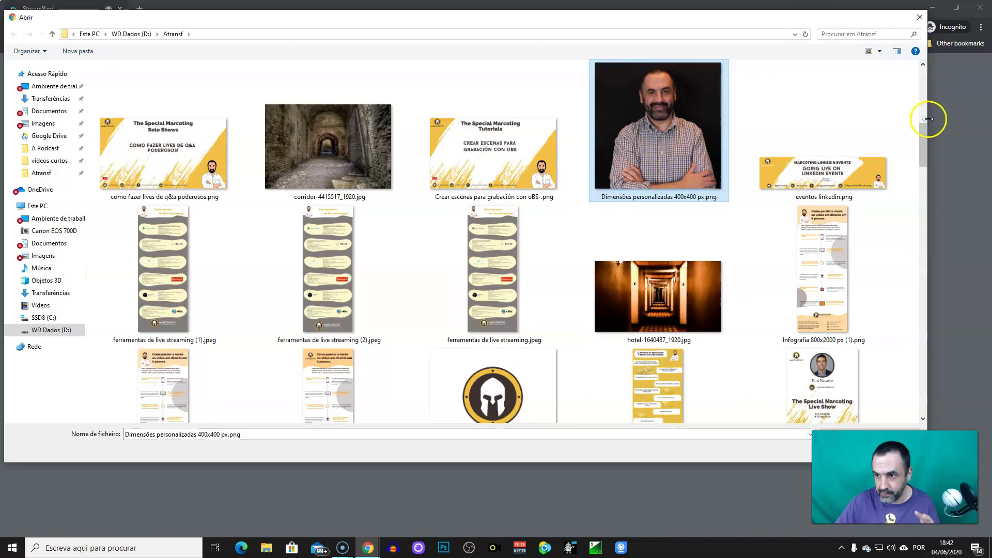
{"action": "left_click_drag", "start_coordinate": [928, 119], "coordinate": [793, 118]}
{"action": "left_click", "coordinate": [719, 450]}
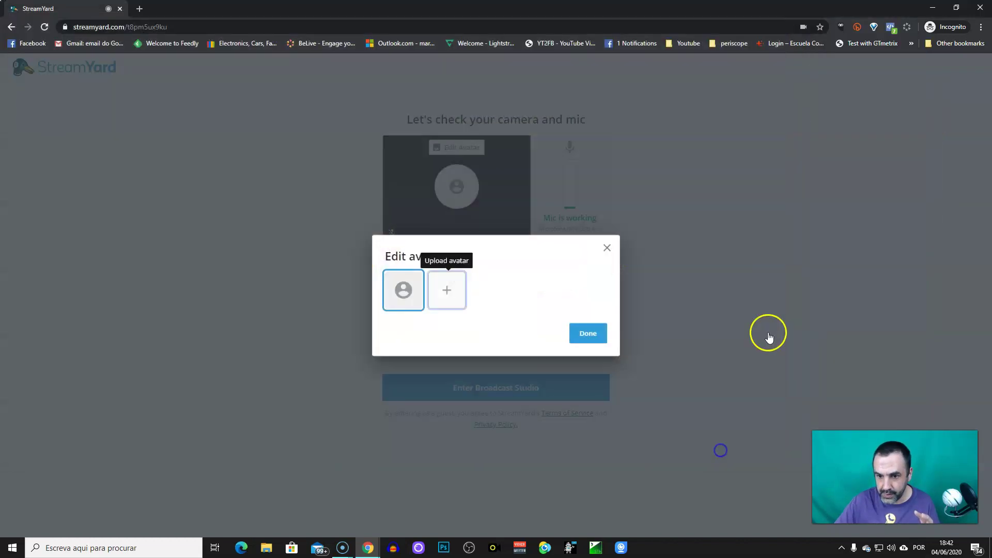
{"action": "left_click", "coordinate": [582, 418]}
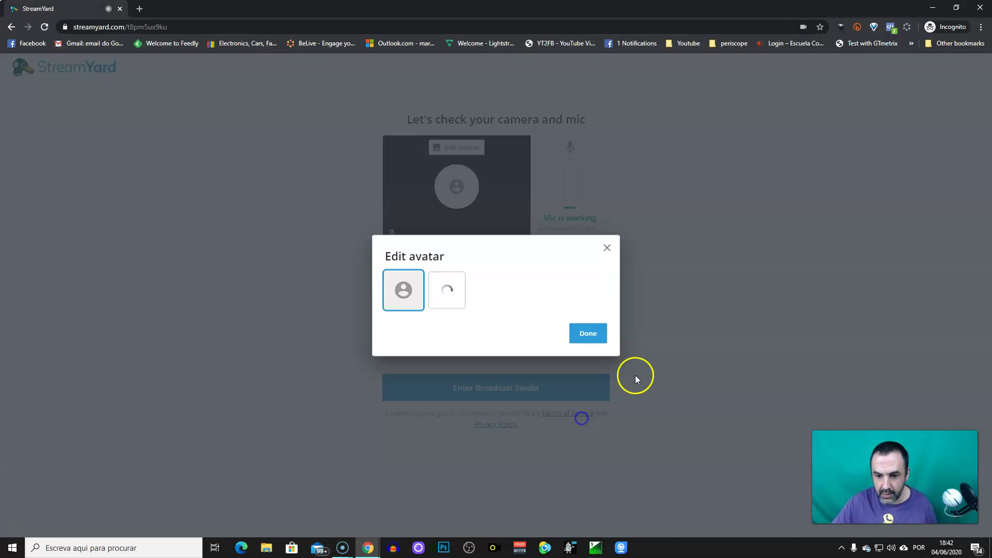
{"action": "left_click", "coordinate": [580, 336]}
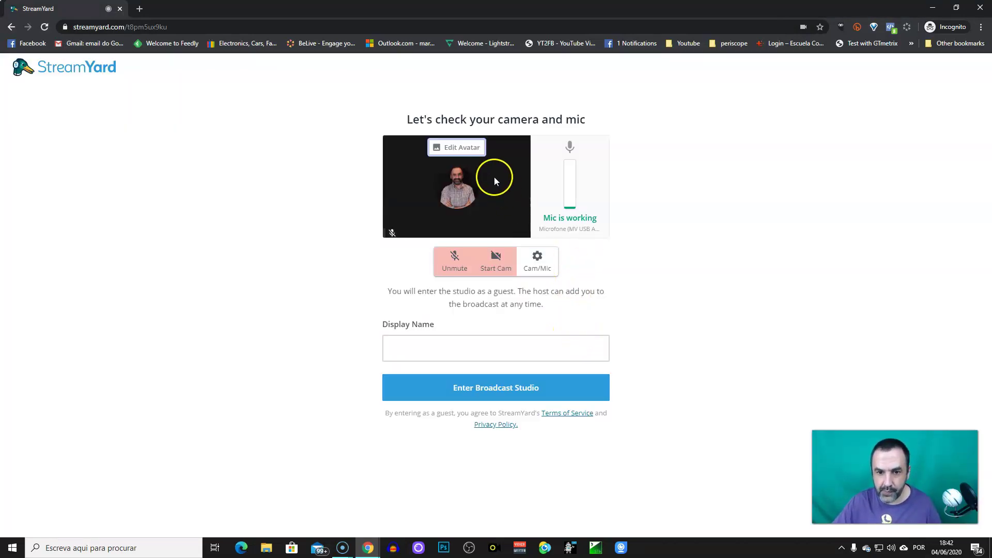
Enter the guest's display name, turn camera and mic on, and open Cam/Mic settings.
{"action": "left_click", "coordinate": [414, 352]}
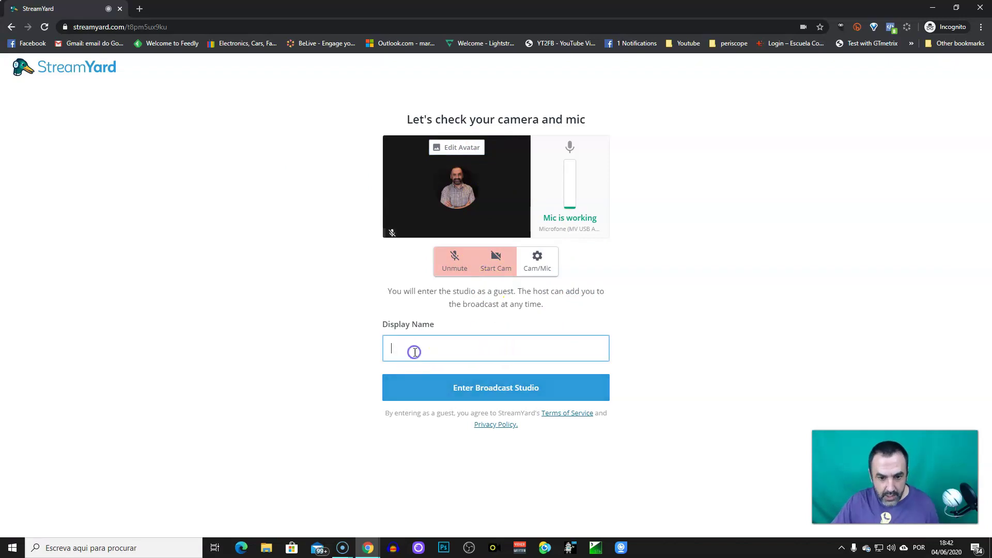
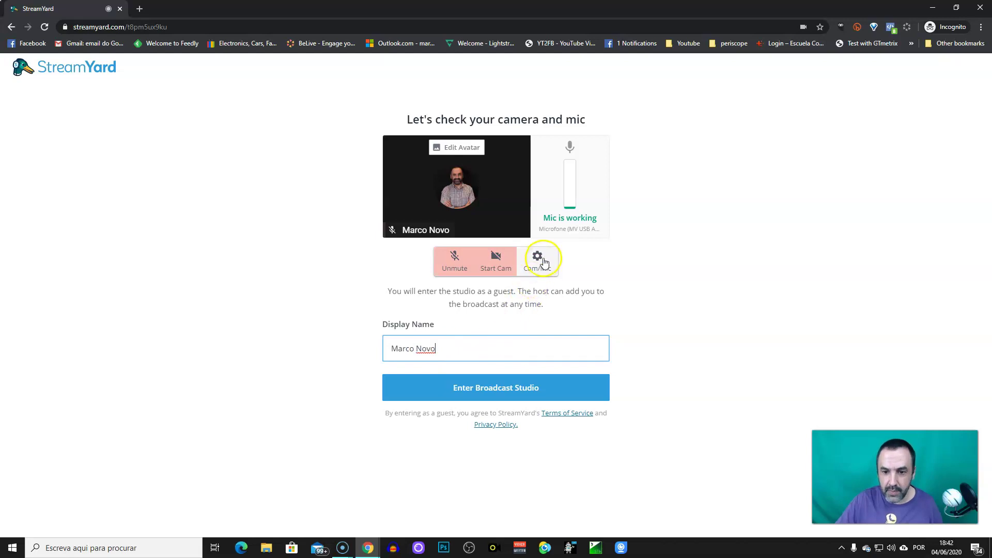
{"action": "left_click", "coordinate": [495, 259]}
{"action": "left_click", "coordinate": [454, 258]}
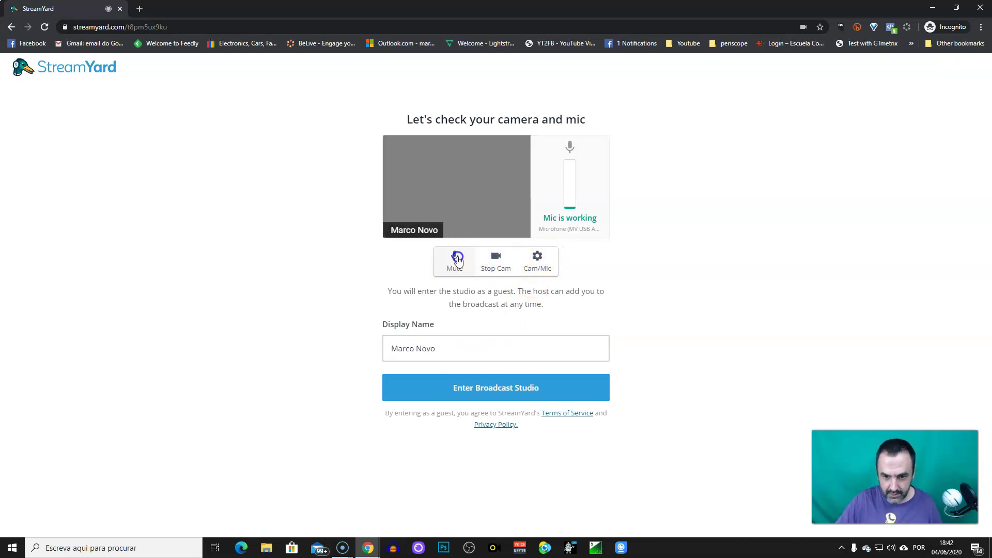
{"action": "left_click", "coordinate": [536, 259]}
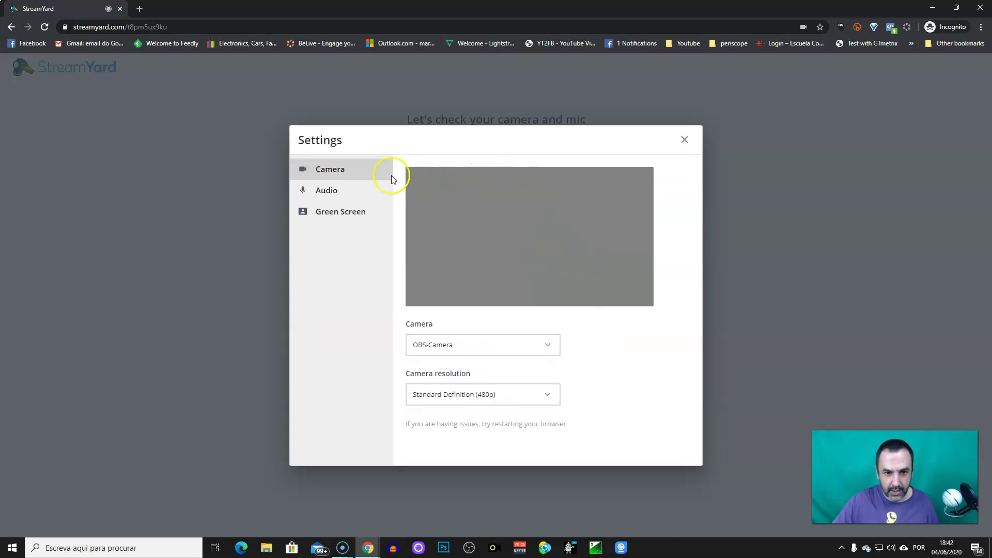
Select the FULL HD 1080P Webcam camera at High Definition (720p) resolution.
{"action": "left_click", "coordinate": [449, 348]}
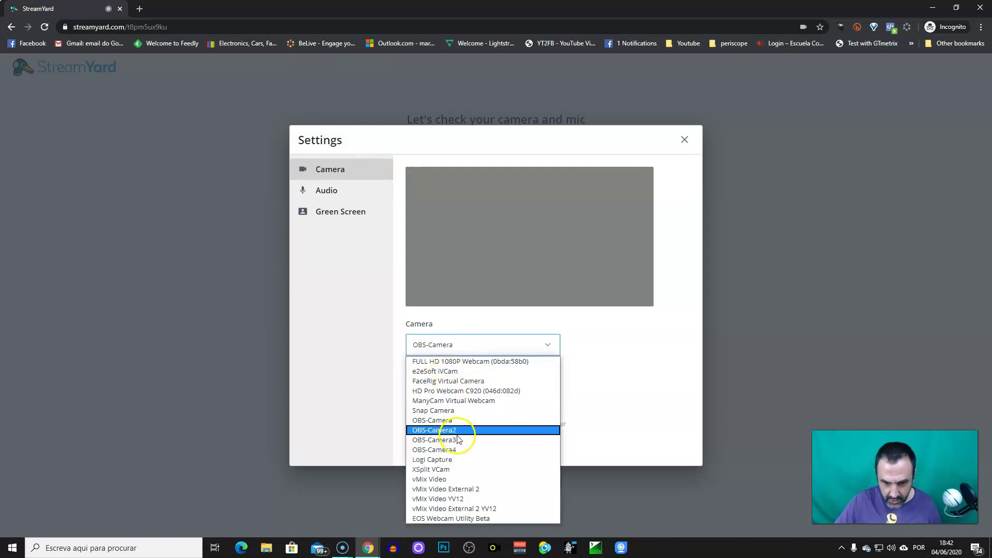
{"action": "left_click", "coordinate": [460, 362]}
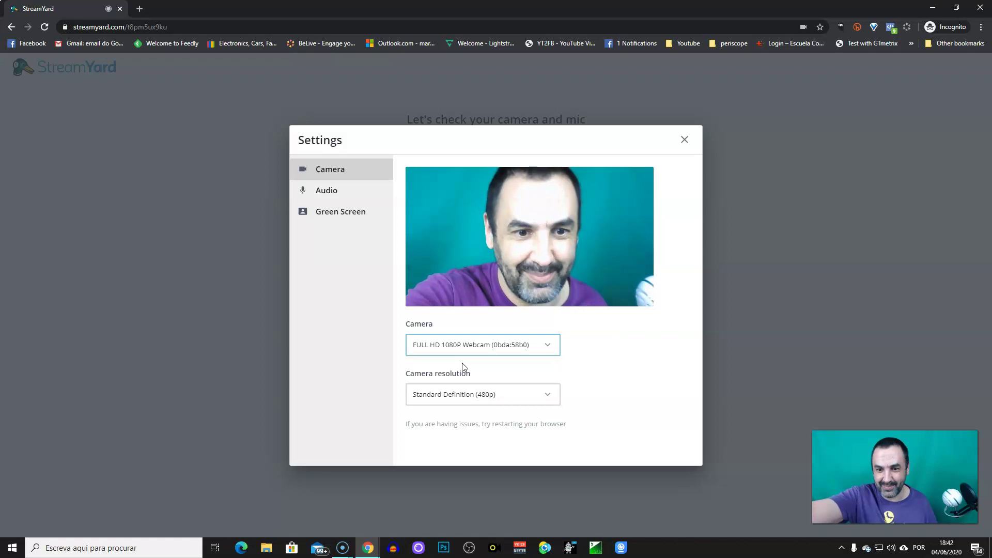
{"action": "left_click", "coordinate": [479, 369]}
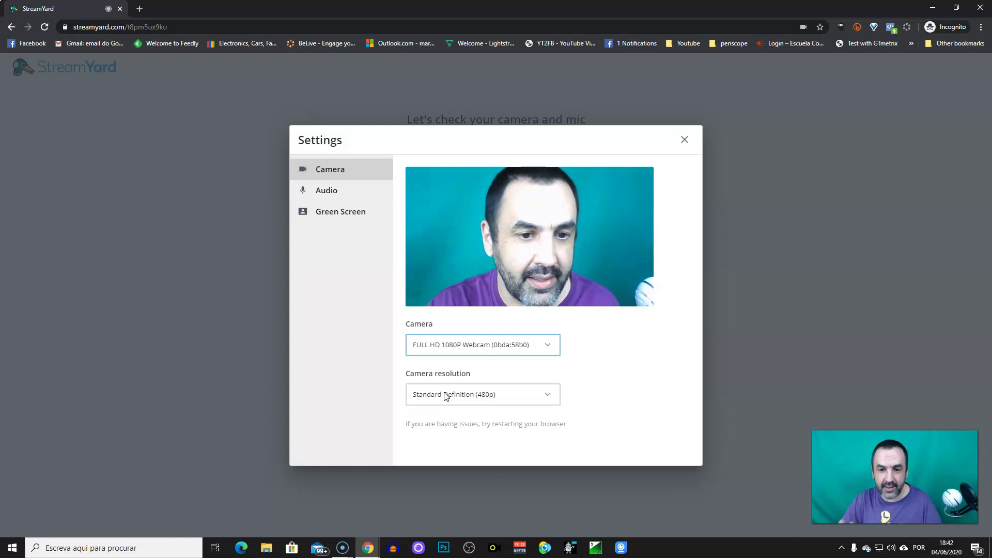
{"action": "left_click", "coordinate": [452, 398]}
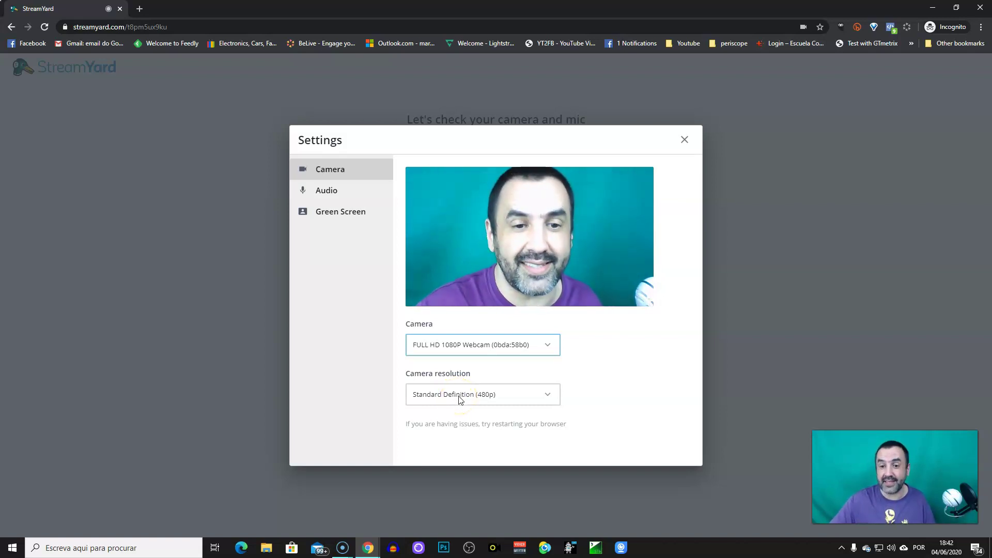
{"action": "left_click", "coordinate": [459, 399]}
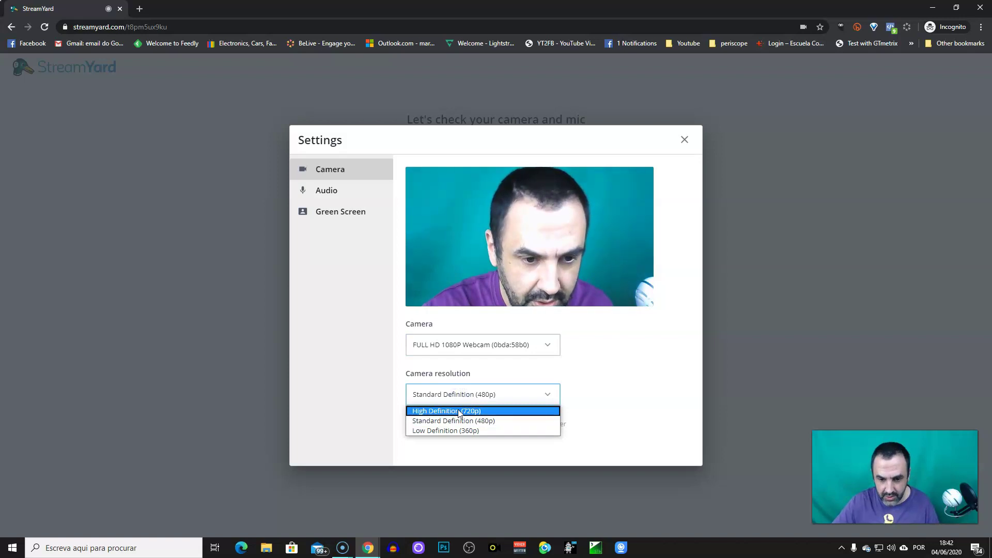
{"action": "left_click", "coordinate": [458, 411]}
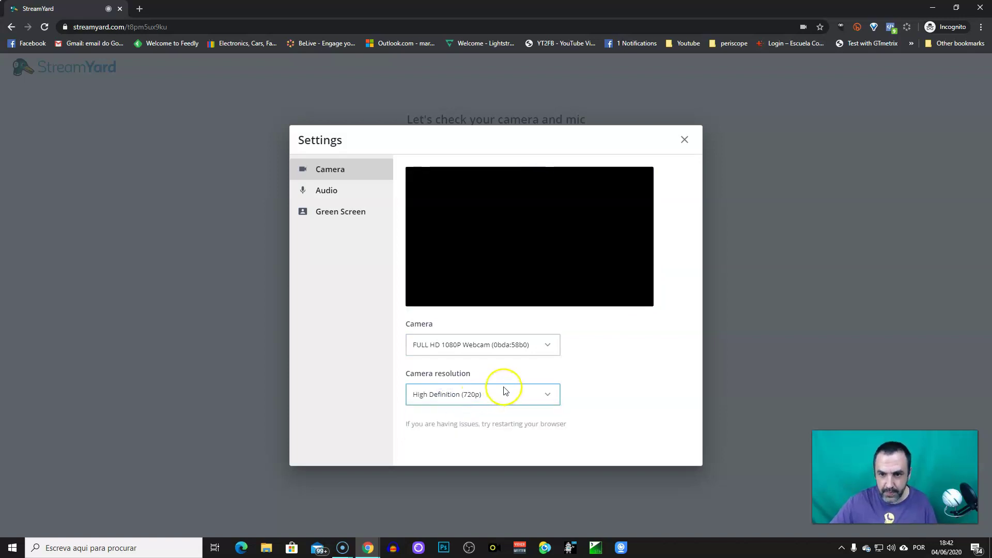
Choose Microphone (Blue Snowball) as the mic on the Audio settings page.
{"action": "left_click", "coordinate": [321, 191]}
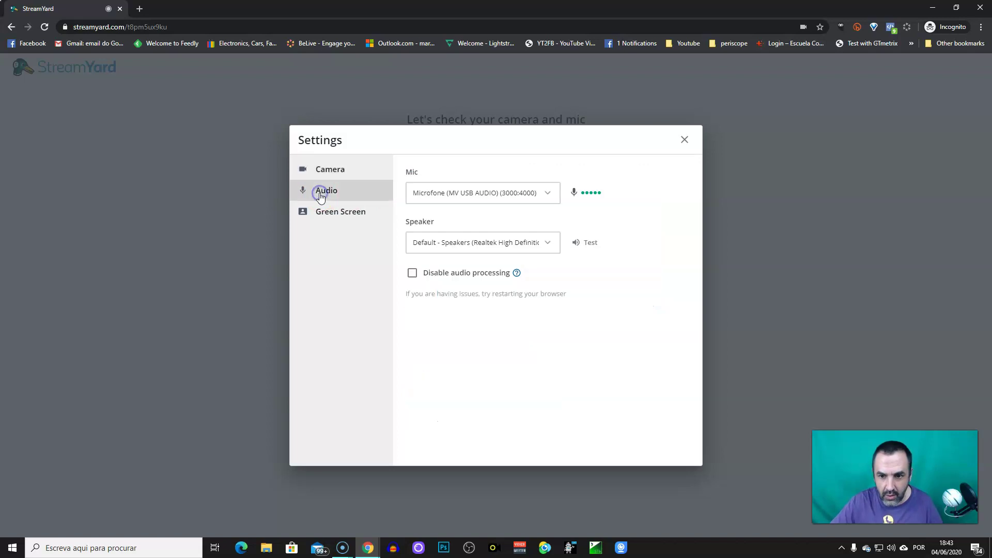
{"action": "left_click", "coordinate": [523, 195]}
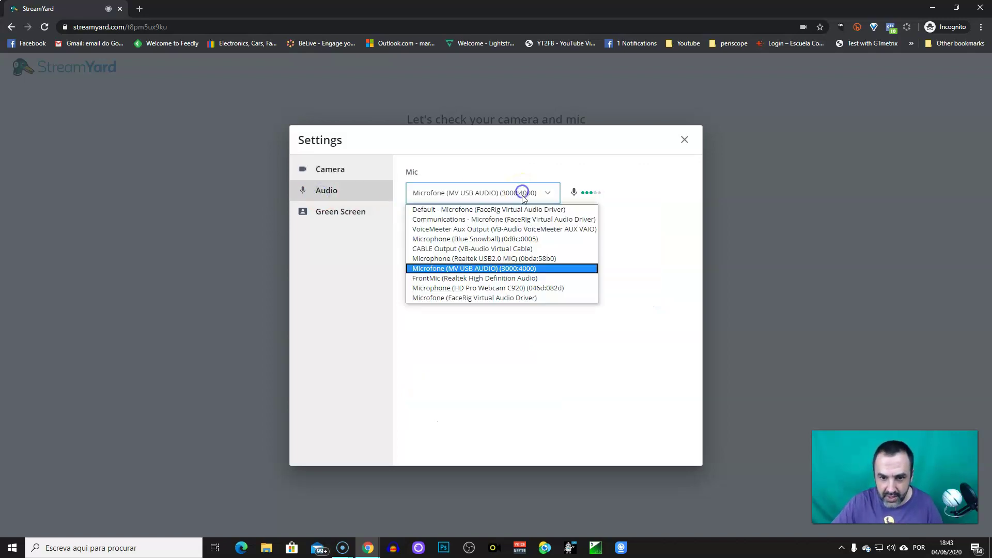
{"action": "left_click", "coordinate": [491, 239]}
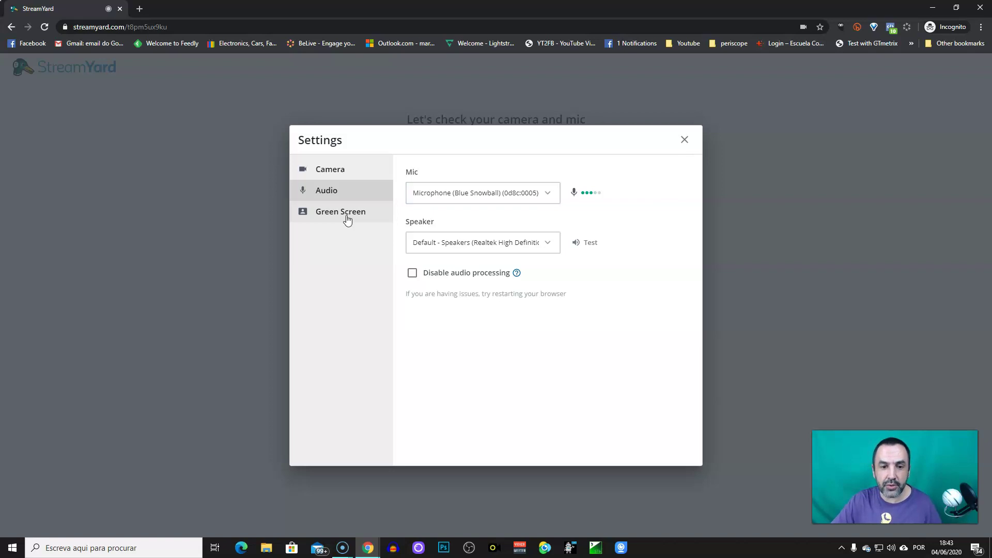
Enable the green screen and apply the living-room virtual background, leaving fade at 50.
{"action": "left_click", "coordinate": [347, 218]}
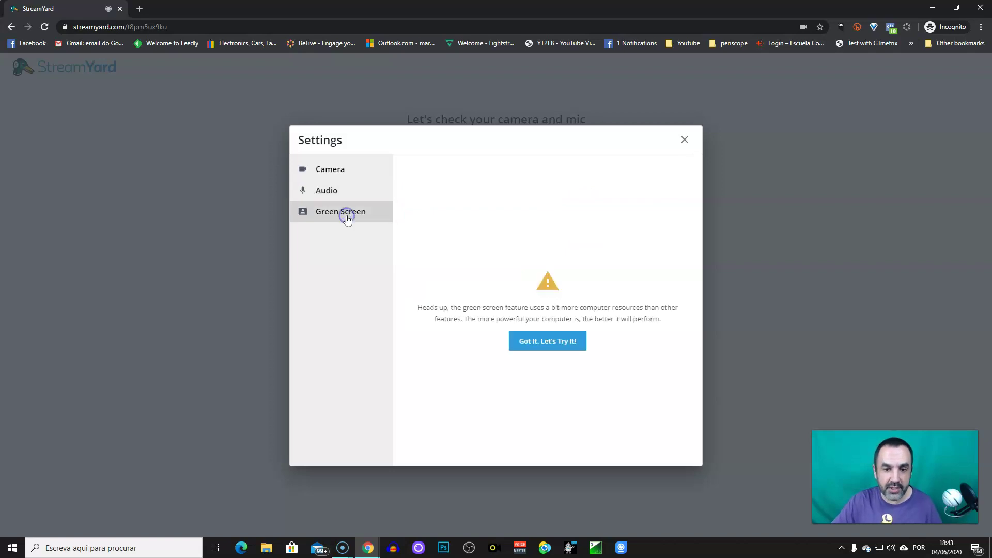
{"action": "left_click", "coordinate": [528, 350]}
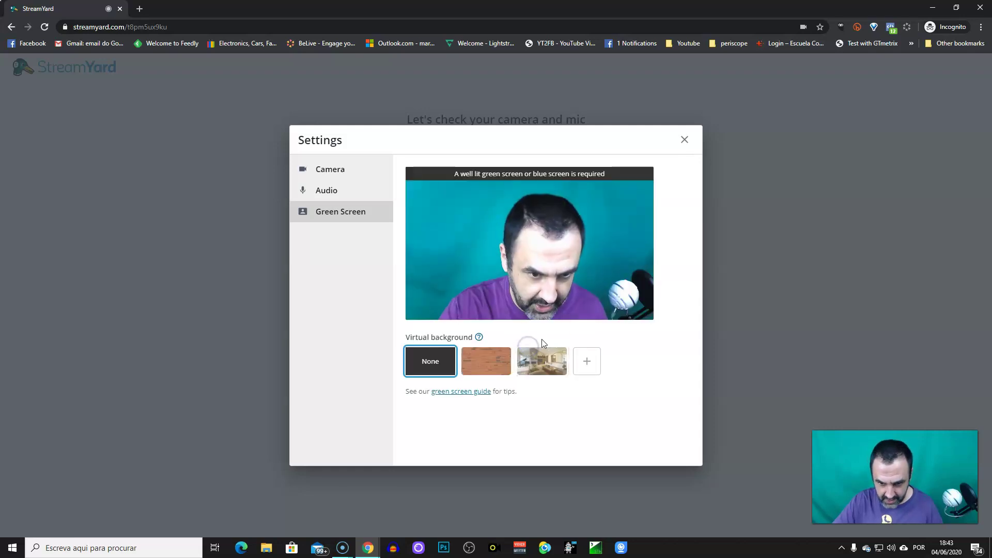
{"action": "left_click", "coordinate": [486, 362]}
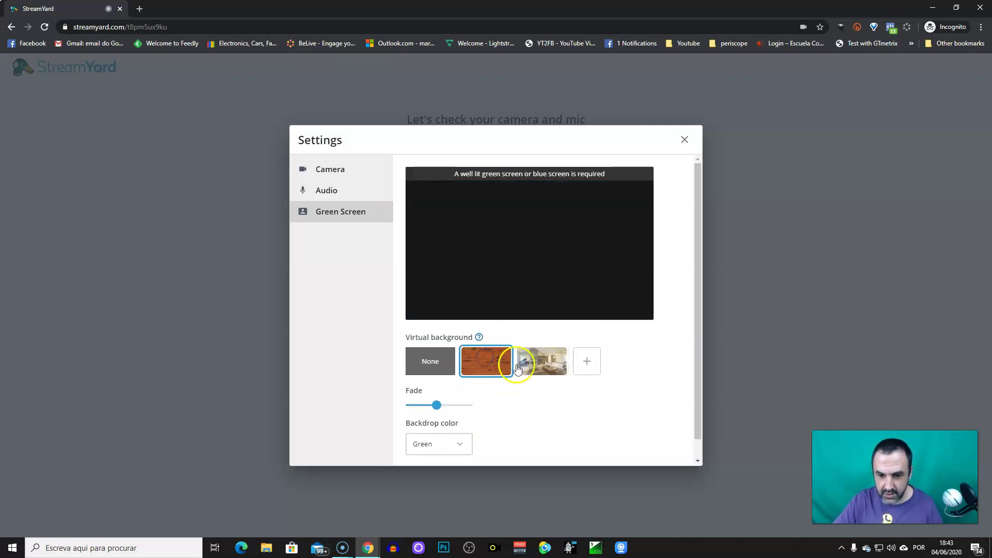
{"action": "left_click", "coordinate": [547, 368]}
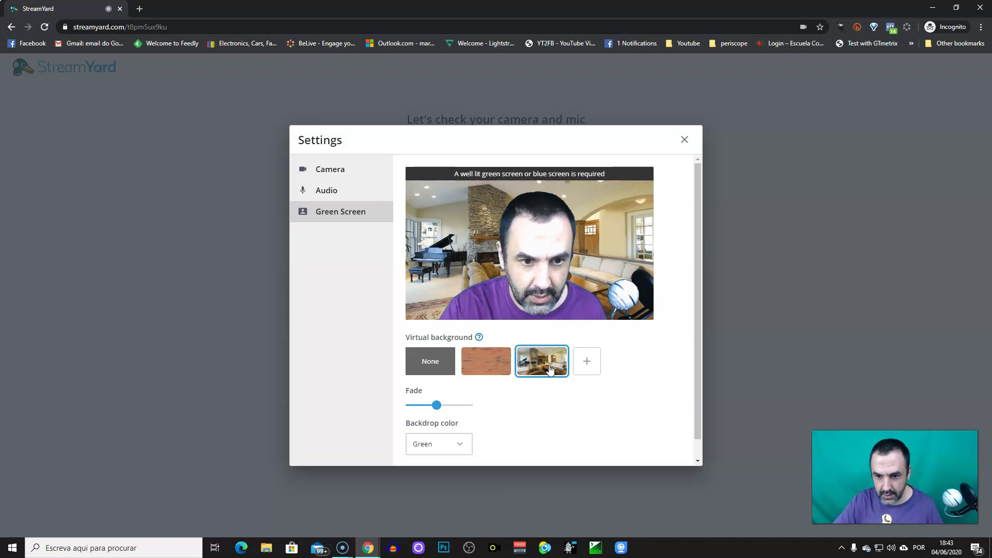
{"action": "mouse_move", "coordinate": [440, 412]}
{"action": "left_mouse_down"}
{"action": "mouse_move", "coordinate": [425, 409]}
{"action": "mouse_move", "coordinate": [439, 411]}
{"action": "left_mouse_up"}
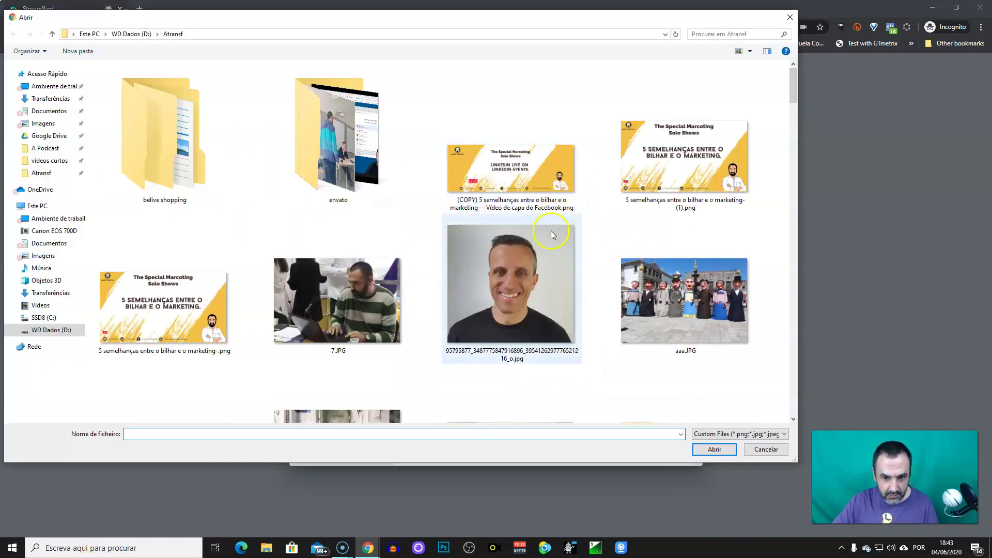
Set aaa.JPG as the custom virtual background, save its position, and close Settings.
{"action": "left_click", "coordinate": [683, 302]}
{"action": "left_click", "coordinate": [713, 453]}
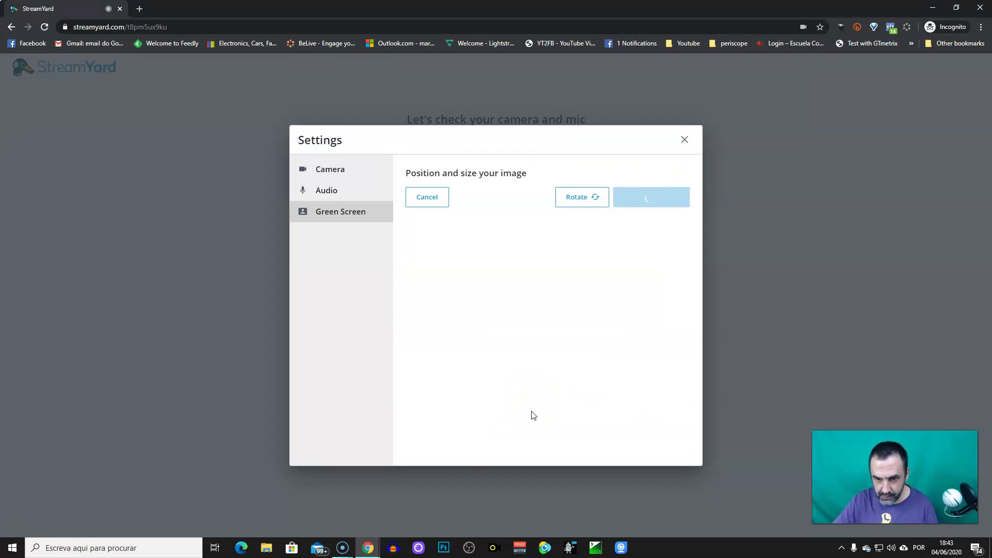
{"action": "left_click", "coordinate": [407, 282]}
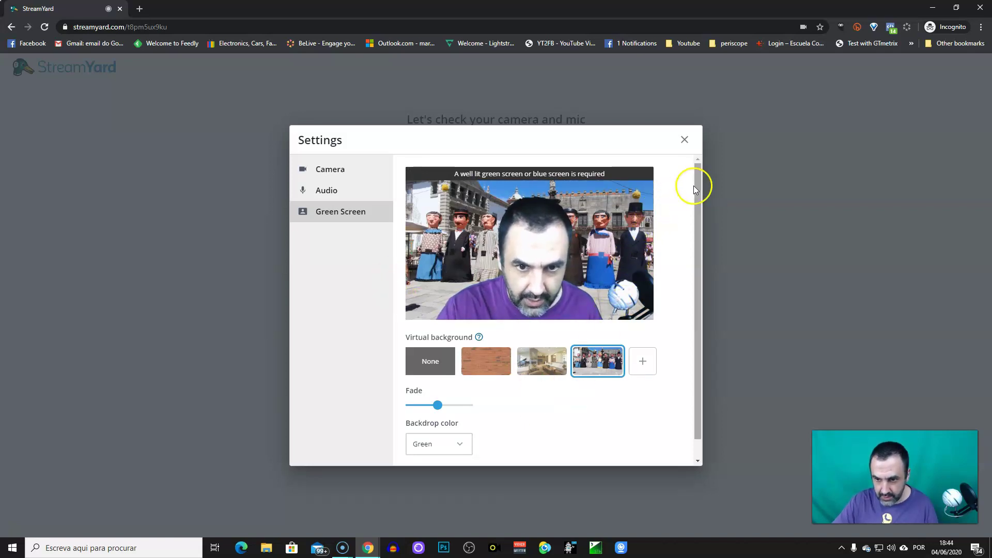
{"action": "left_click_drag", "start_coordinate": [693, 219], "coordinate": [693, 239]}
{"action": "left_click", "coordinate": [685, 139]}
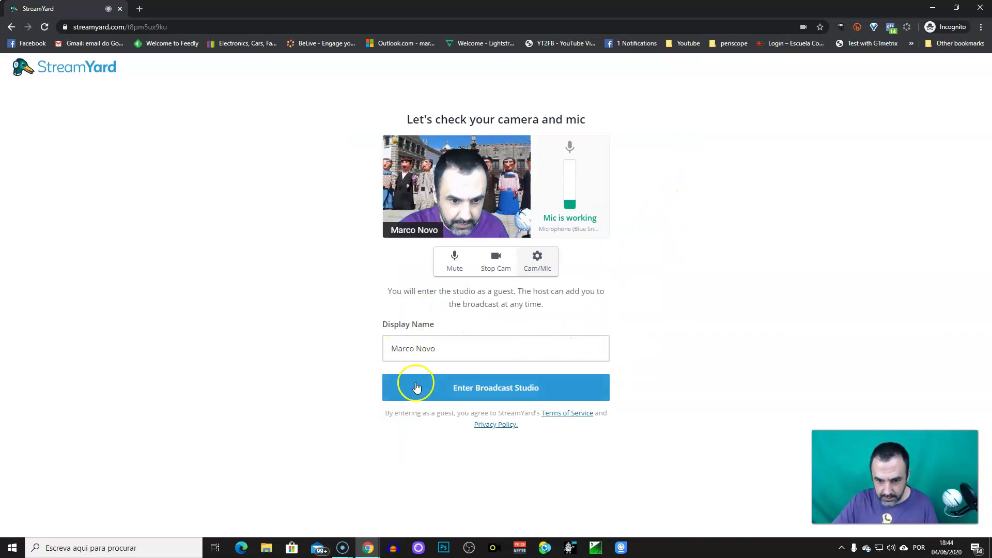
Join the studio backstage as a guest, with the Private Chat panel in the sidebar.
{"action": "left_click", "coordinate": [485, 390]}
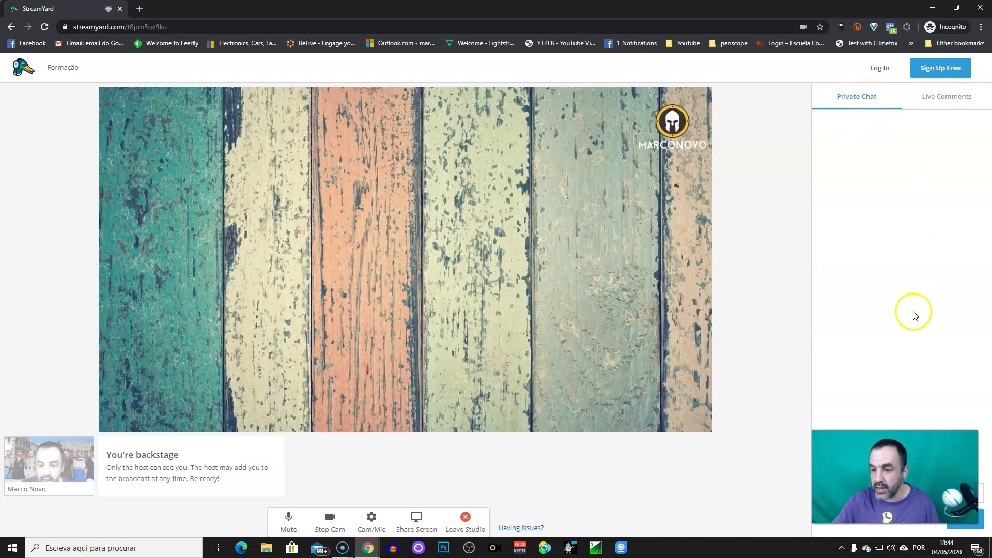
{"action": "left_click_drag", "start_coordinate": [887, 516], "coordinate": [789, 509]}
{"action": "left_click_drag", "start_coordinate": [880, 472], "coordinate": [788, 472]}
Post 'Hello! I'm here' in the Private Chat for the host.
{"action": "left_click", "coordinate": [839, 490]}
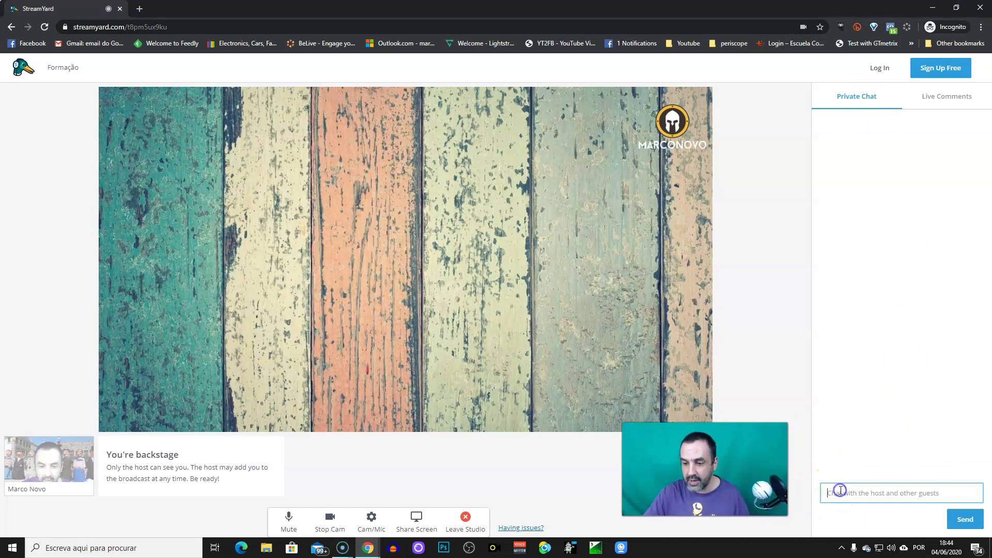
{"action": "type", "text": "H"}
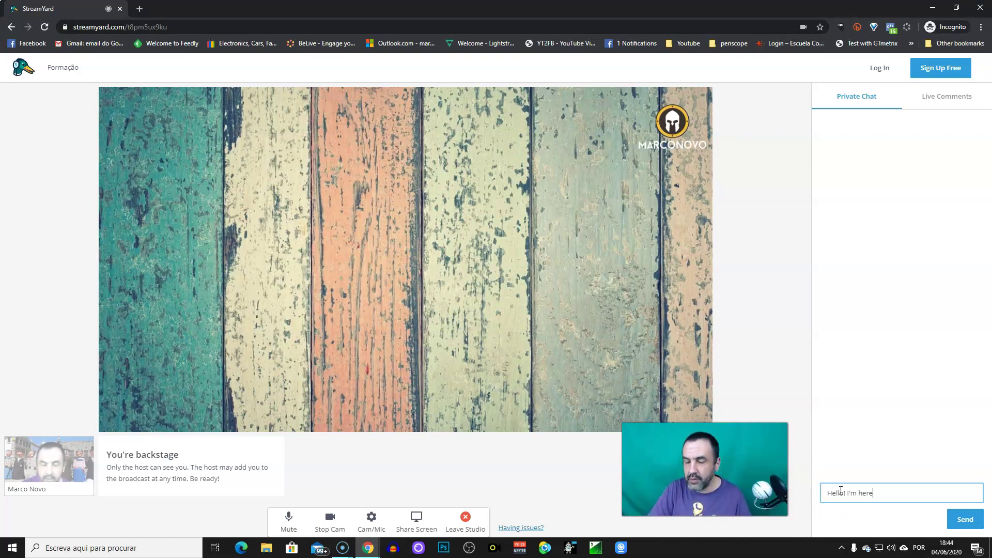
{"action": "type", "text": "ello! I'm here"}
{"action": "key", "text": "Return"}
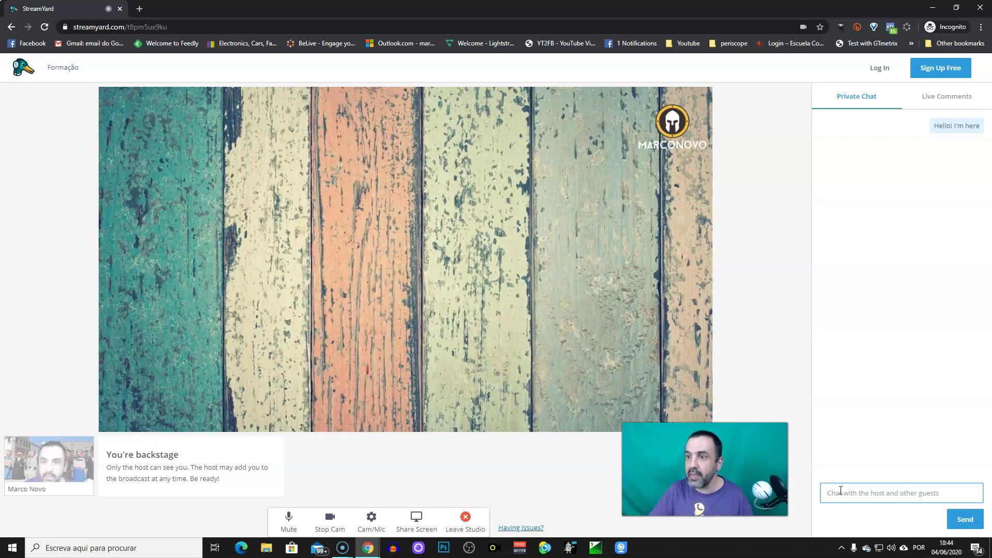
Switch the sidebar to the Live Comments tab, which is still empty.
{"action": "left_click", "coordinate": [948, 105]}
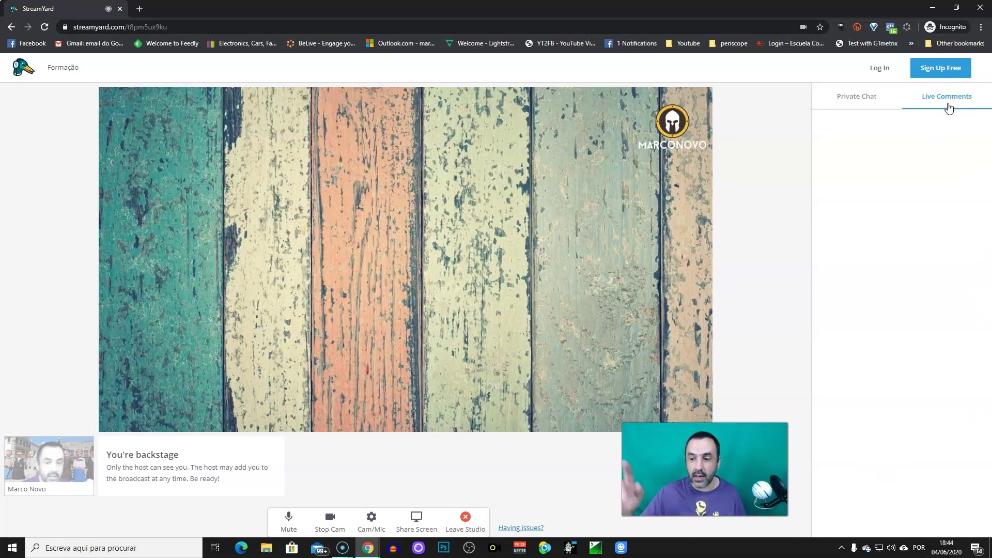